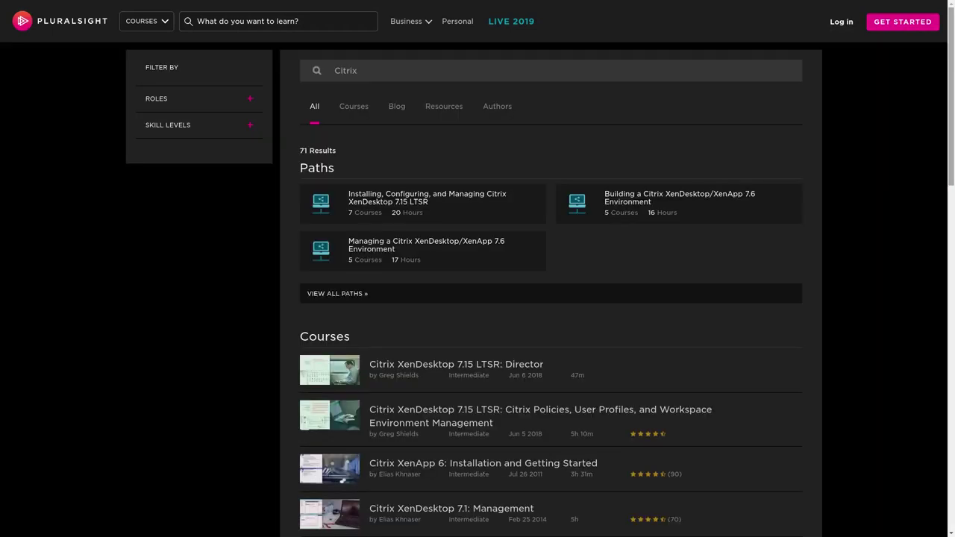
Scroll down through the Pluralsight course results for Citrix, Windows Server and Linux.
scroll(551, 298, down, 3)
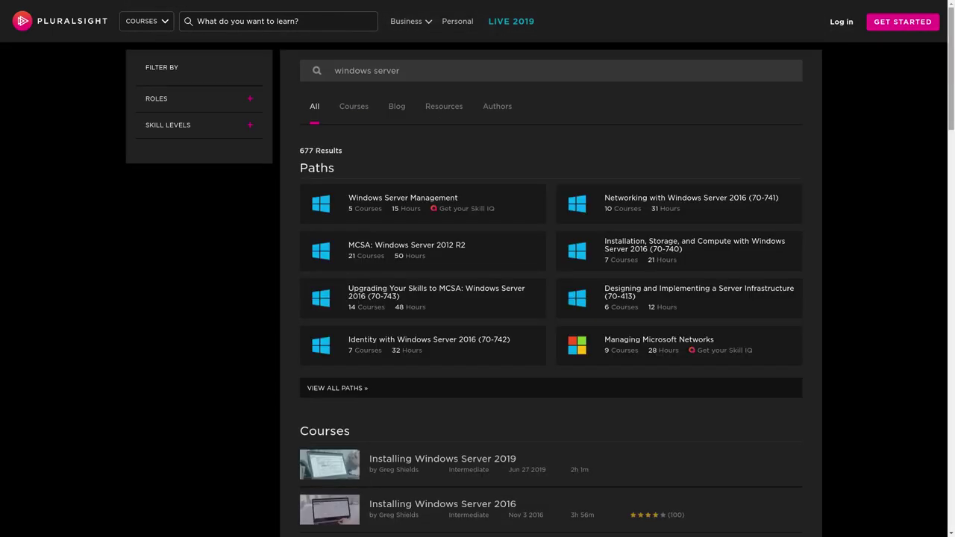
scroll(550, 299, down, 5)
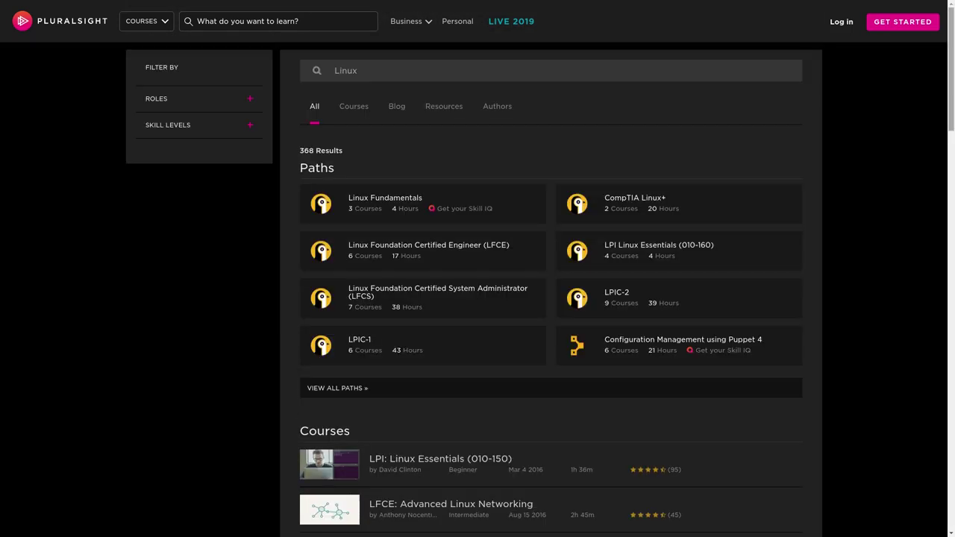
scroll(551, 298, down, 5)
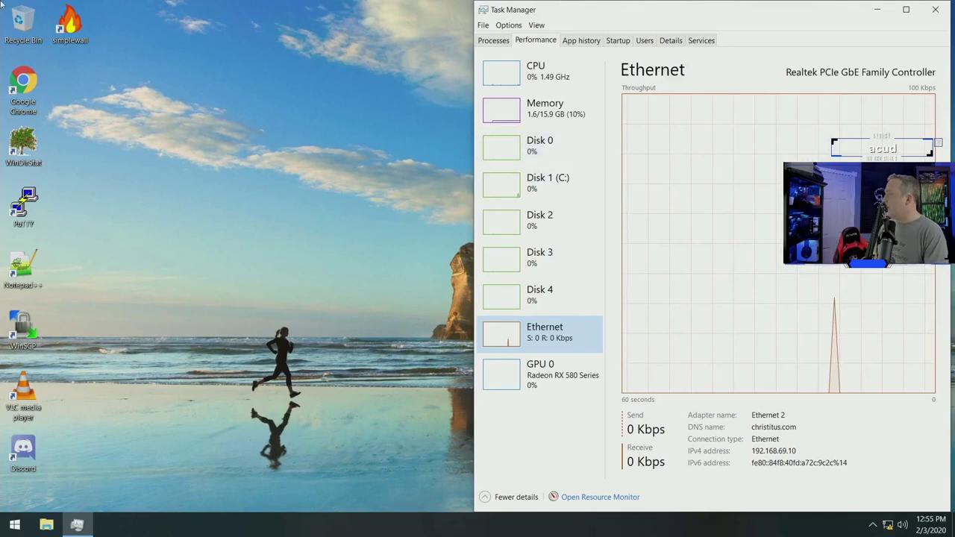
Launch simplewall and snap it to the left half, with Task Manager on the right.
double_click(70, 22)
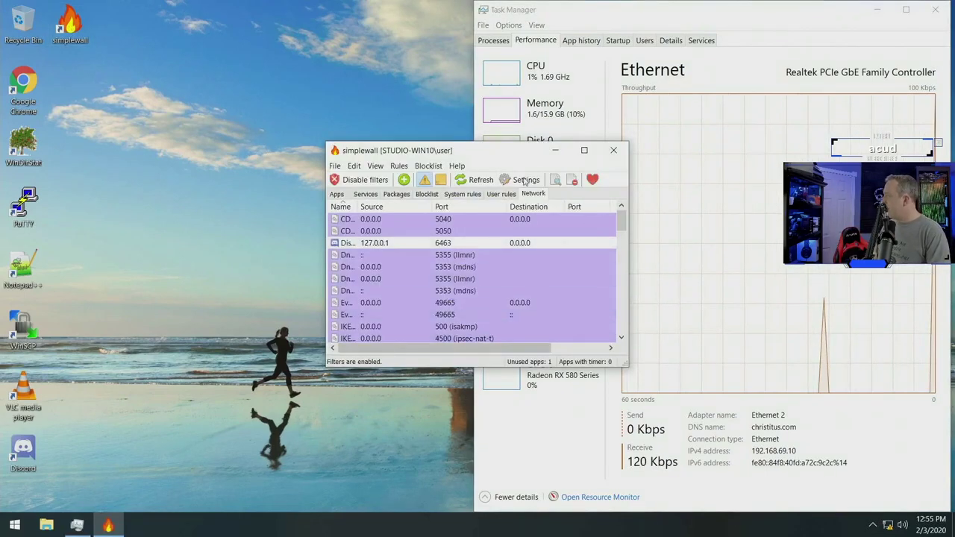
drag(497, 154, 2, 224)
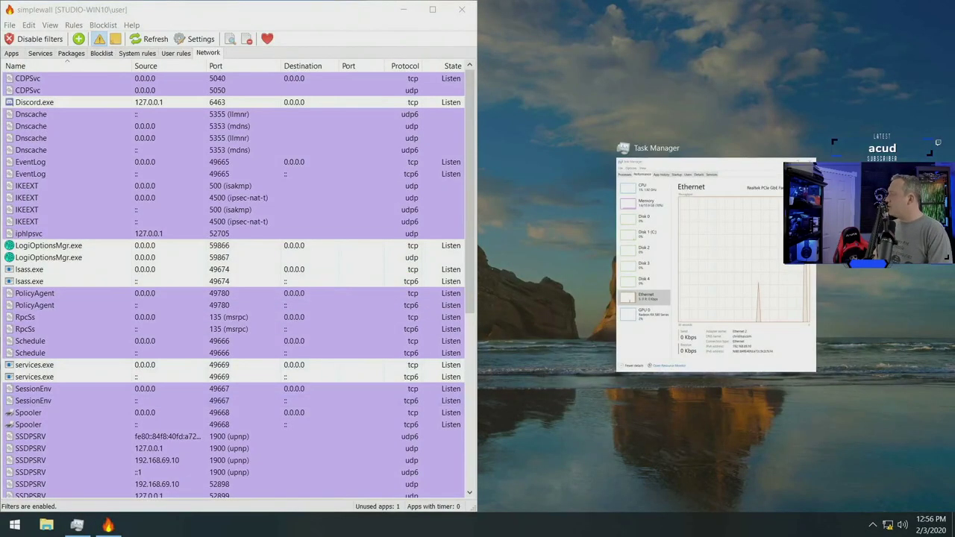
click(770, 277)
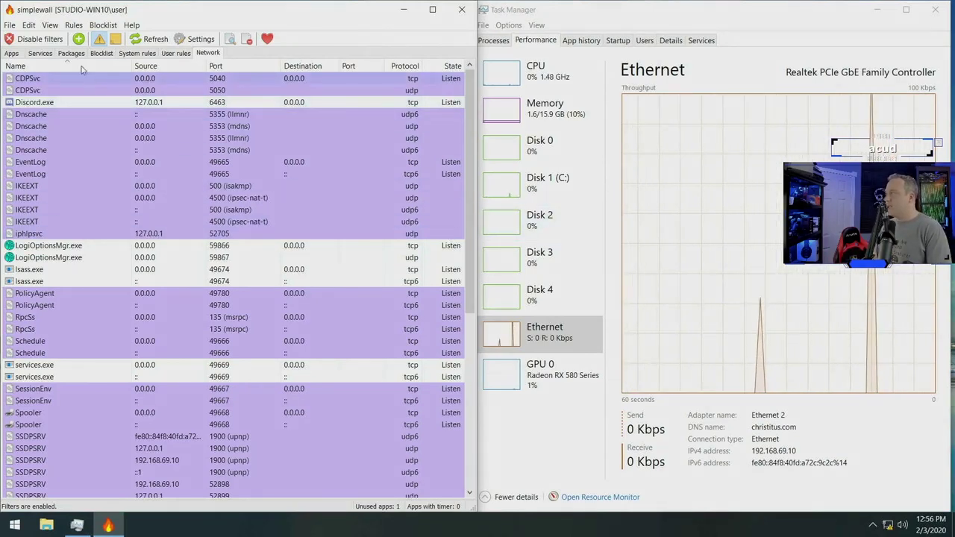
Confirm on the Apps tab that only chrome.exe and simplewall.exe are allowed, then minimize simplewall.
click(13, 55)
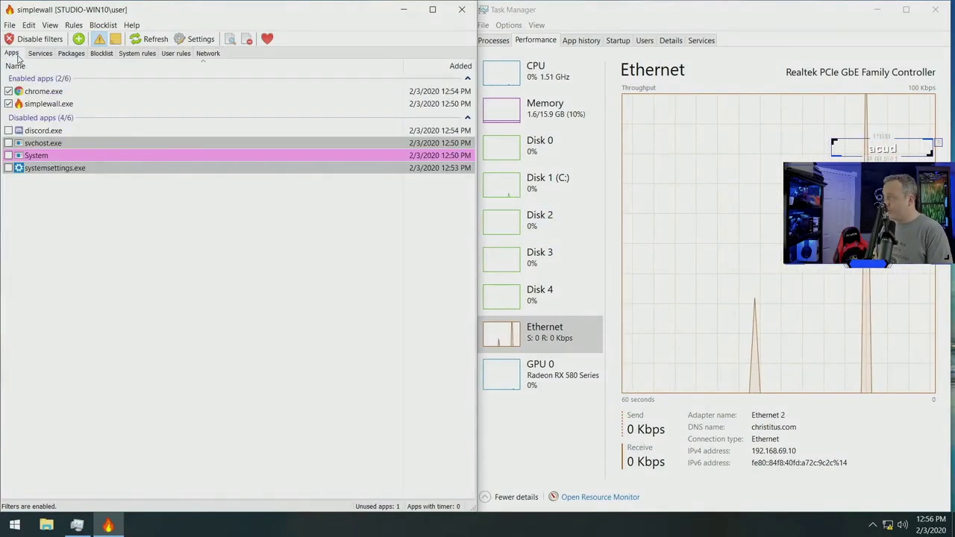
right_click(120, 173)
click(99, 221)
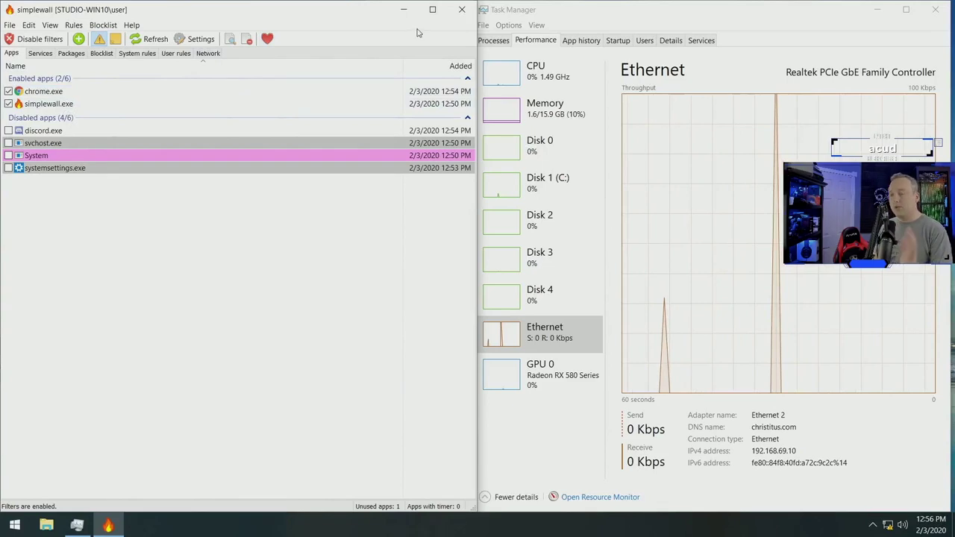
click(403, 10)
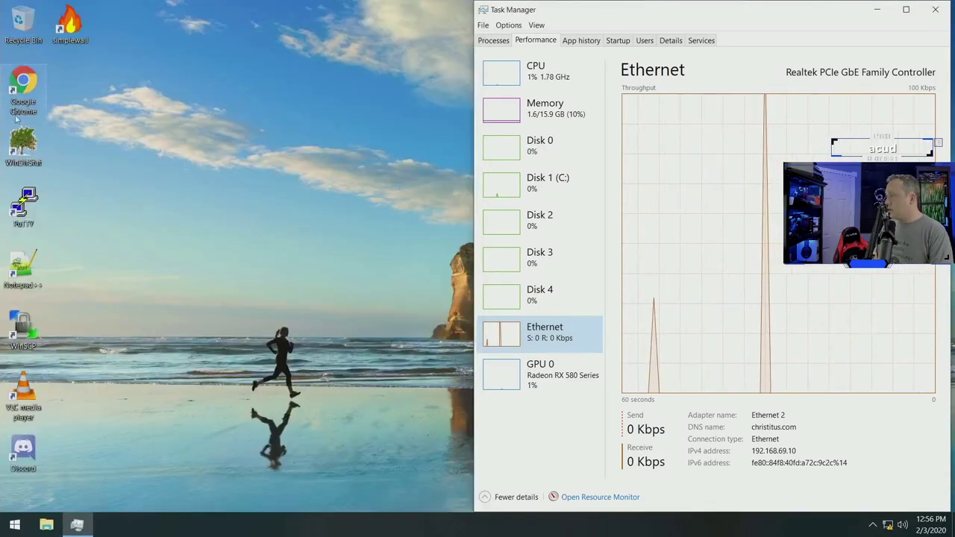
Start WinSCP and log in to host 192.168.69.90 with the user name and password.
click(30, 326)
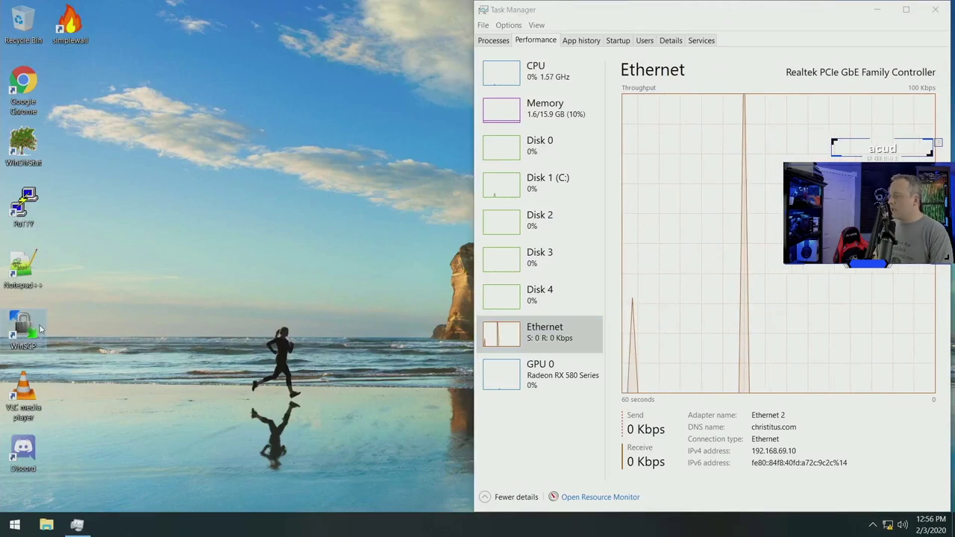
double_click(38, 324)
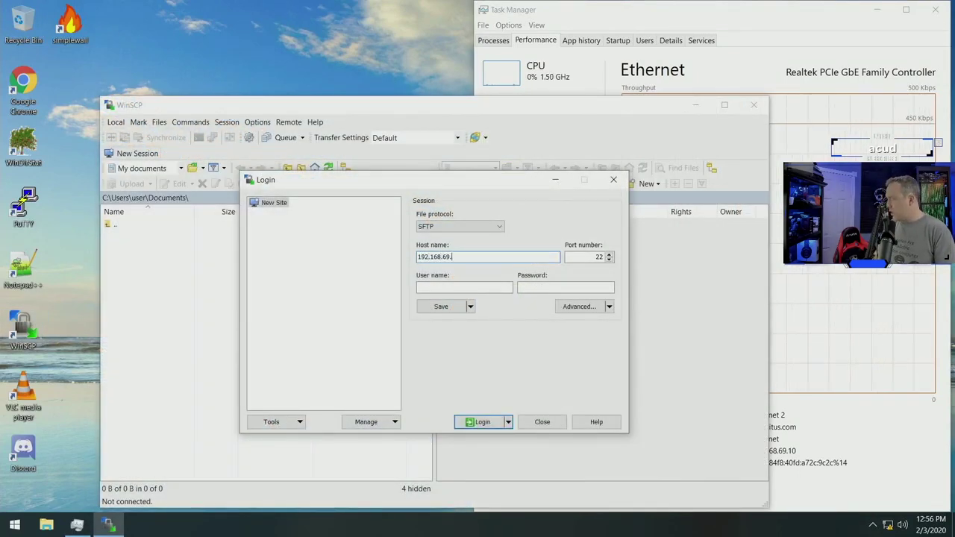
key(Tab)
key(Return)
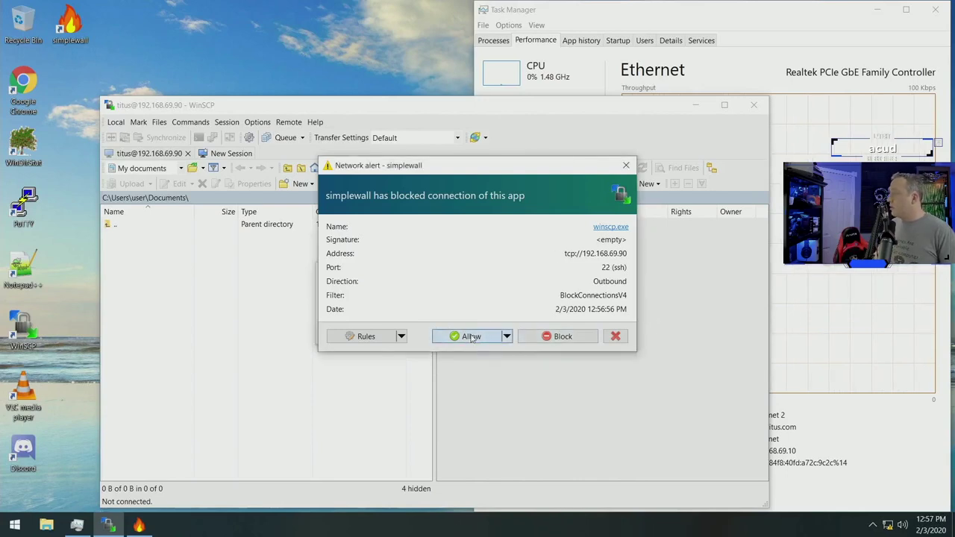
Allow winscp.exe and block discord.exe through the firewall, then dismiss the error and close WinSCP.
click(470, 337)
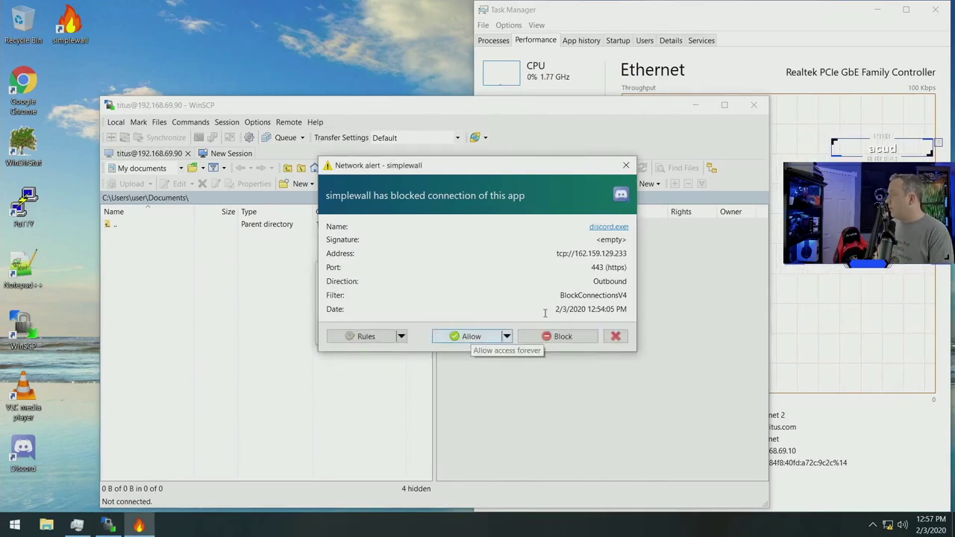
click(567, 336)
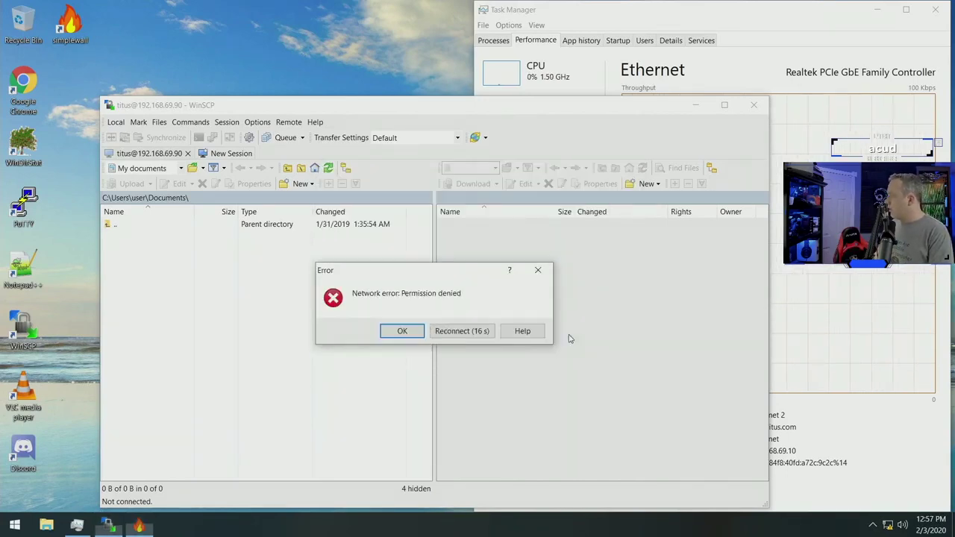
click(409, 334)
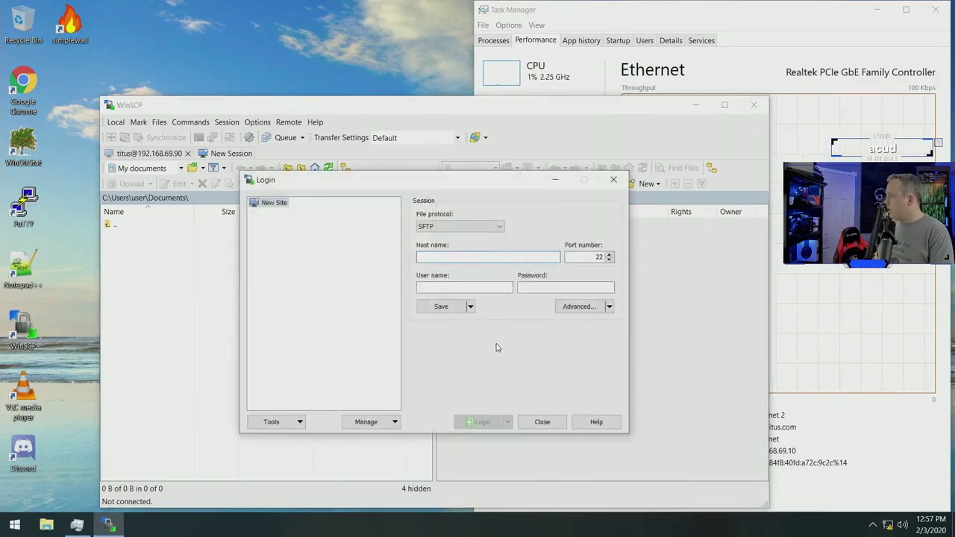
click(541, 421)
Log in to 192.168.69.90, accept the host key, and open the Games folder.
double_click(23, 328)
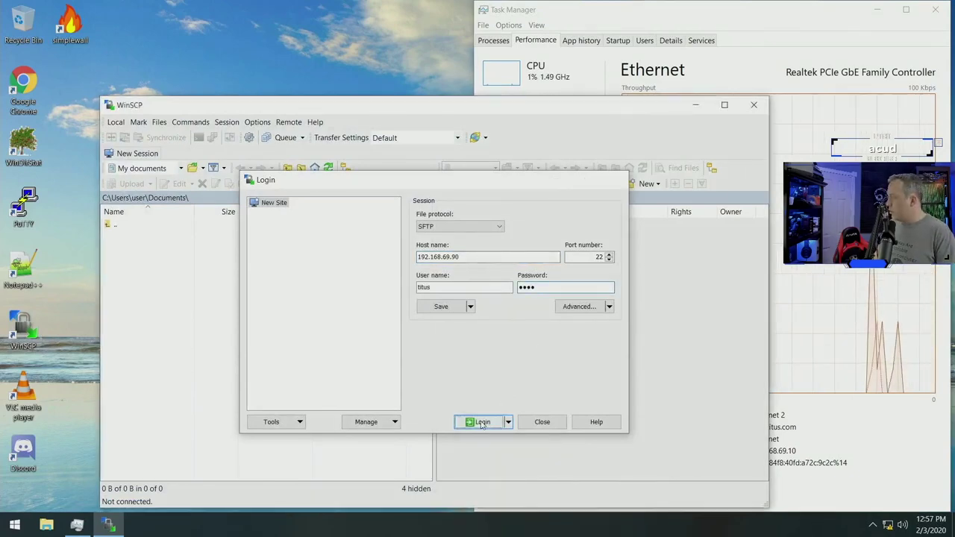
click(481, 423)
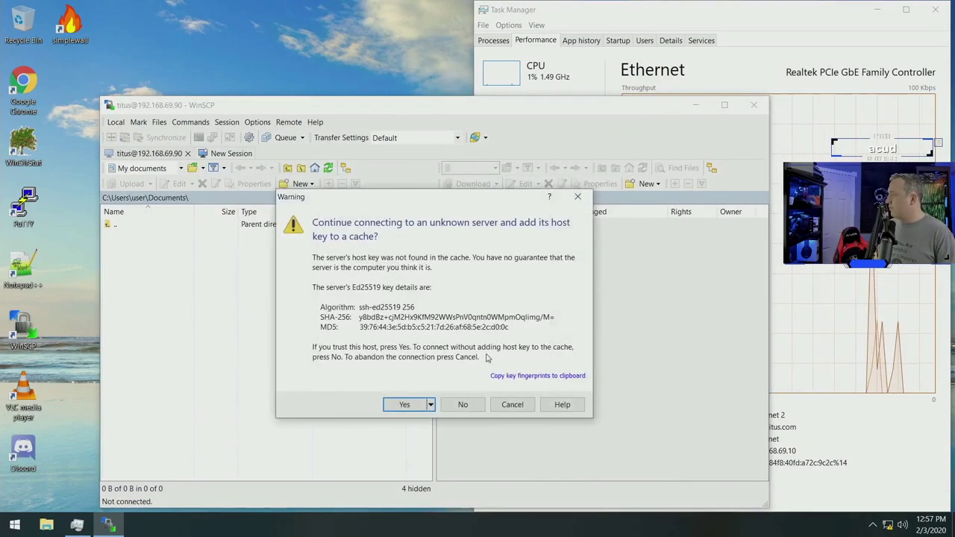
click(404, 410)
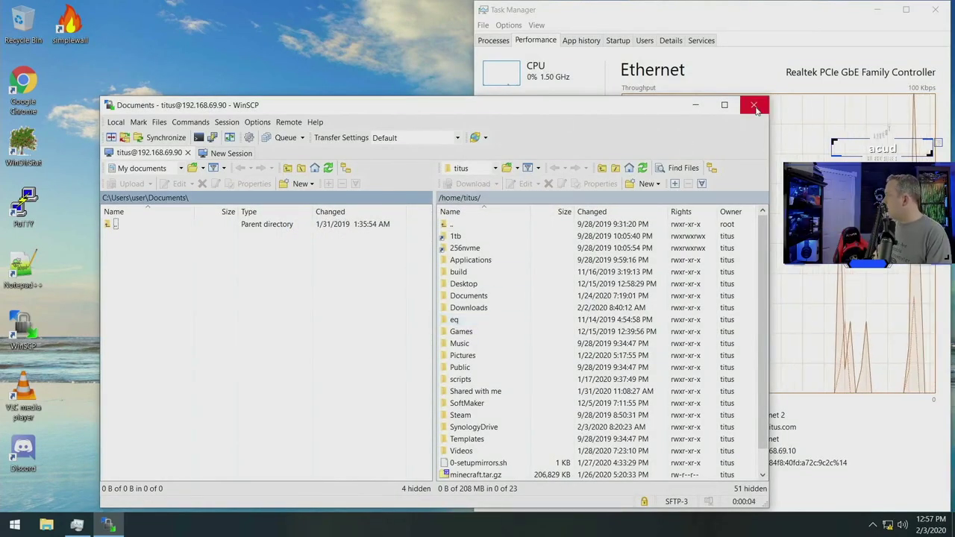
double_click(483, 333)
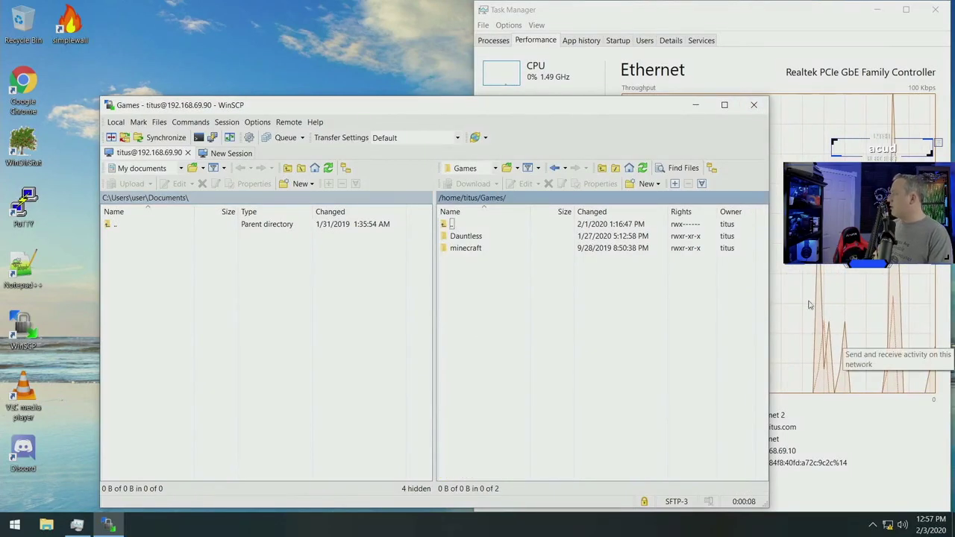
Close WinSCP, ending the session with 'Never ask me again' ticked.
click(752, 106)
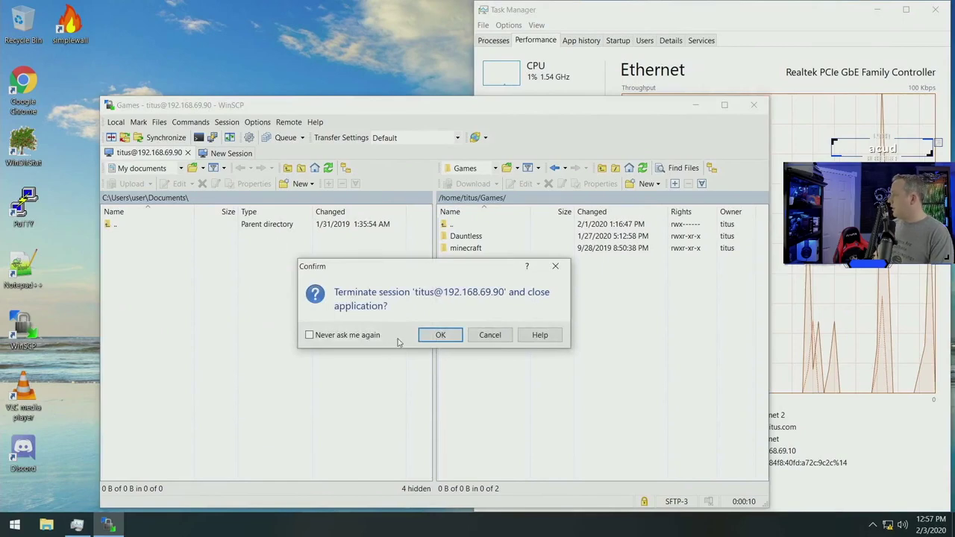
click(357, 337)
click(439, 335)
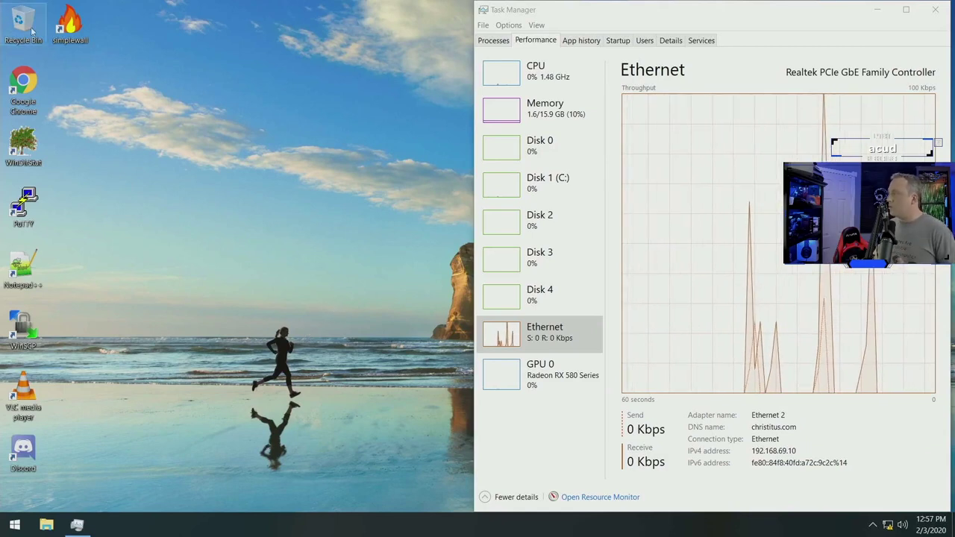
Reopen simplewall and allow the BITS and wuauserv services on the Services tab.
double_click(69, 29)
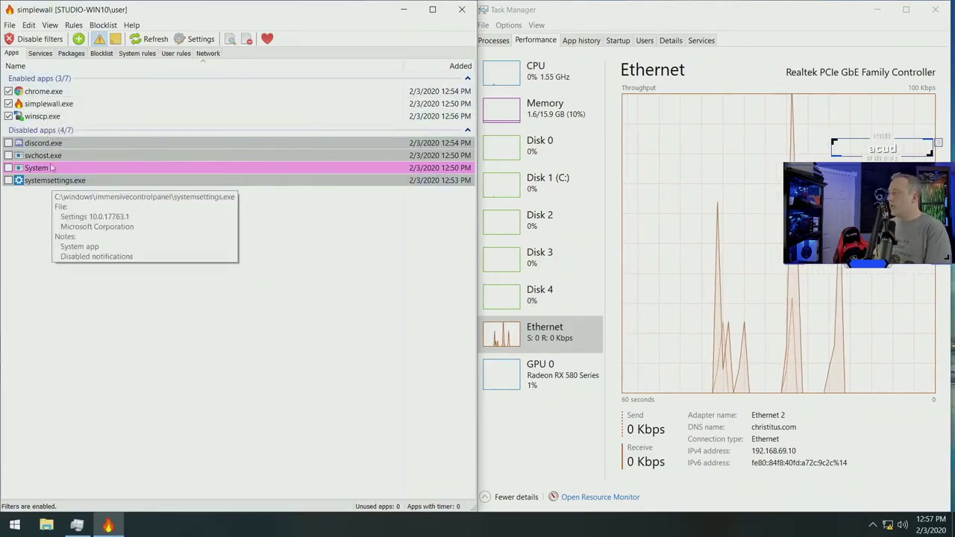
click(42, 55)
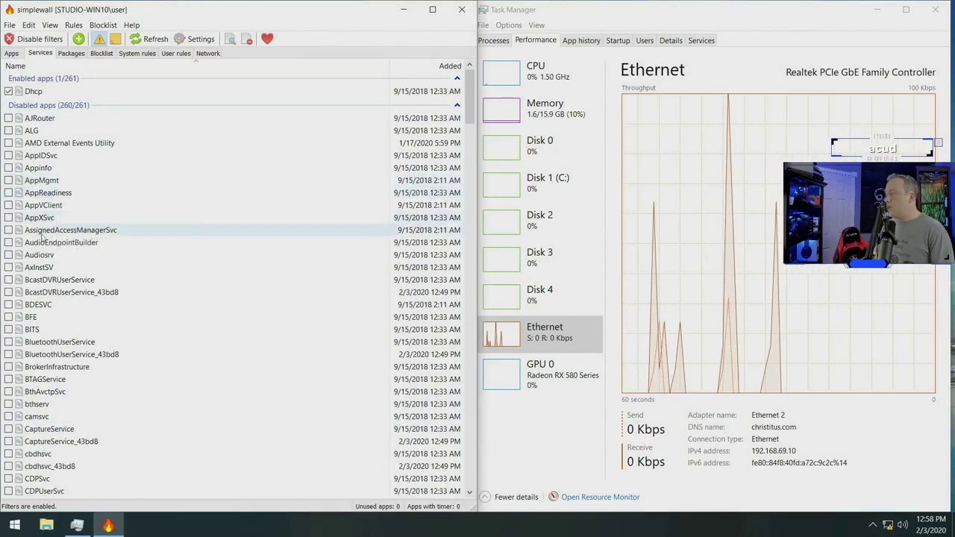
click(8, 329)
scroll(82, 360, down, 20)
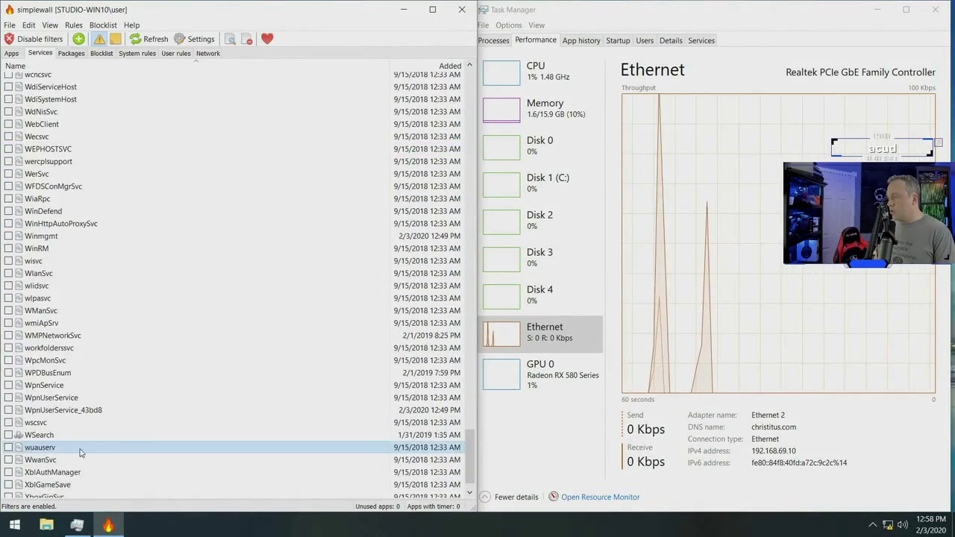
click(8, 447)
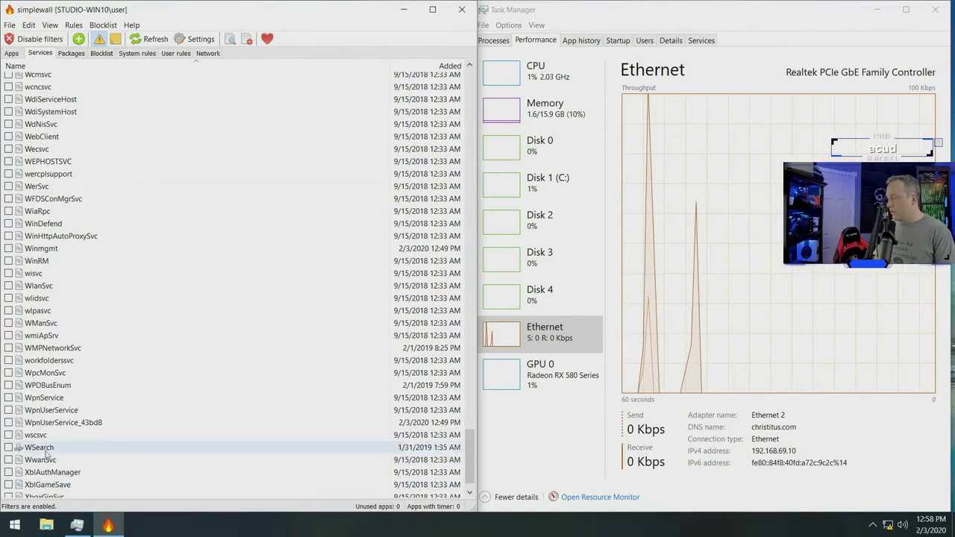
scroll(150, 451, down, 1)
scroll(150, 444, up, 20)
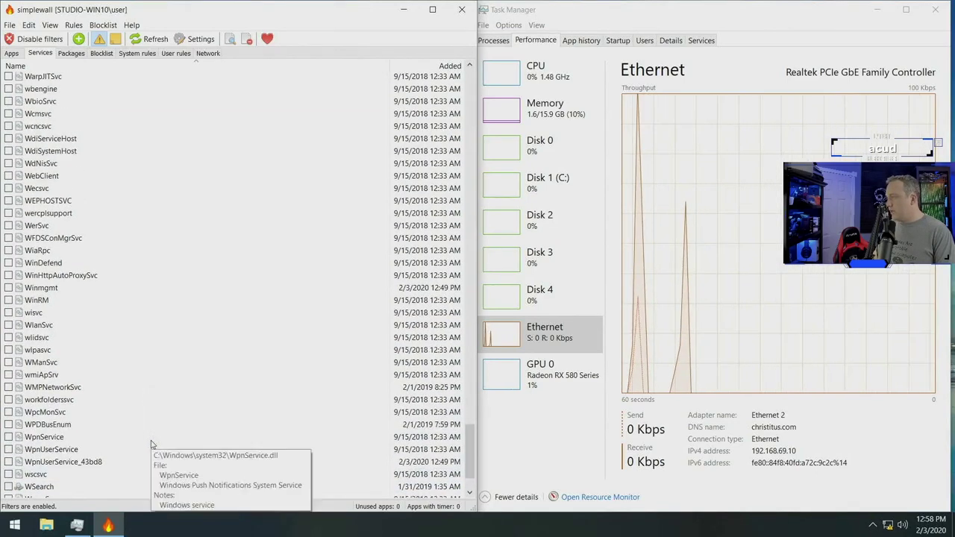
scroll(149, 444, up, 1)
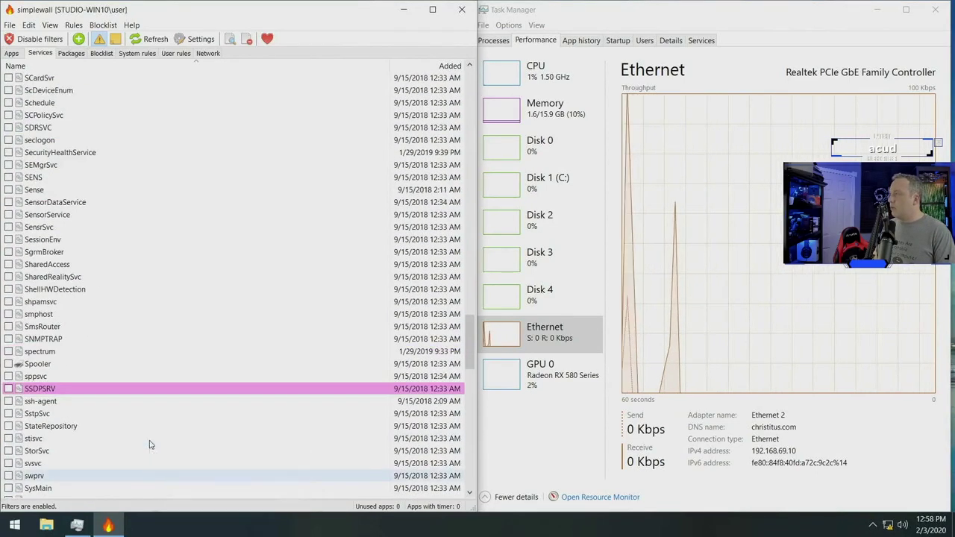
Allow systemsettings.exe on the Apps tab and close simplewall.
click(11, 53)
click(9, 181)
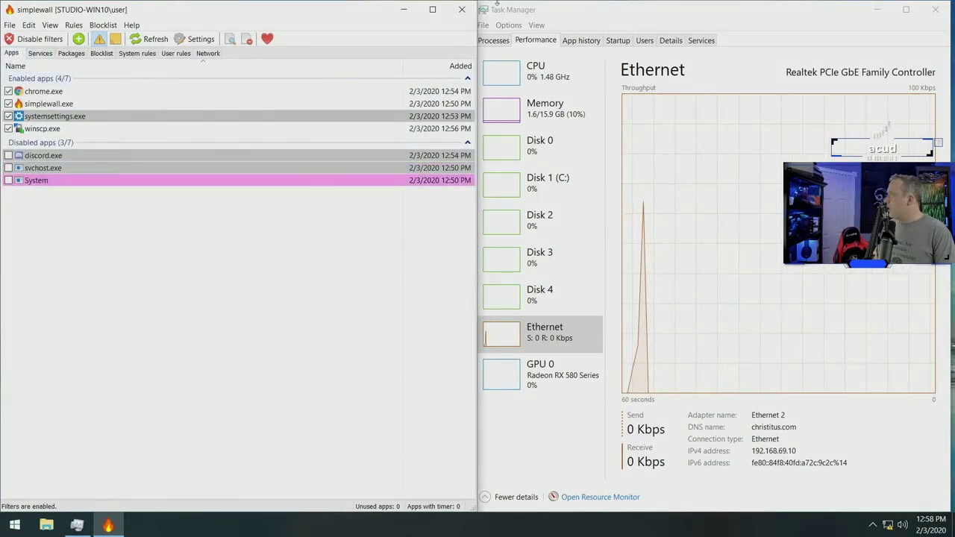
click(462, 9)
click(15, 526)
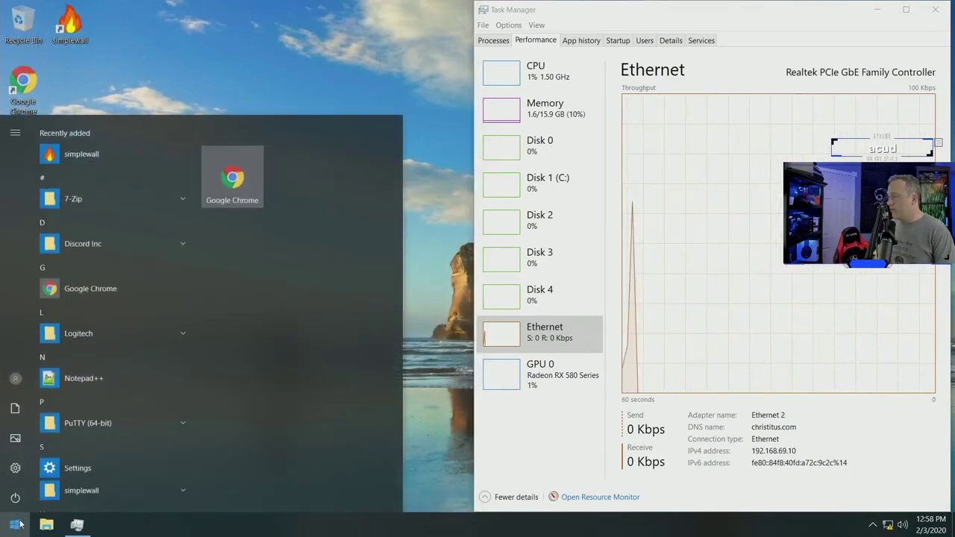
click(16, 468)
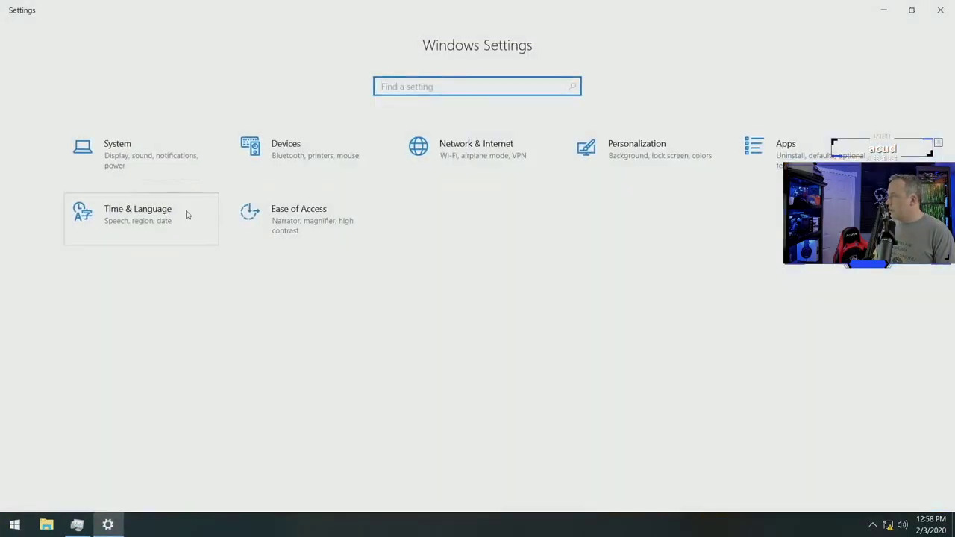
click(647, 366)
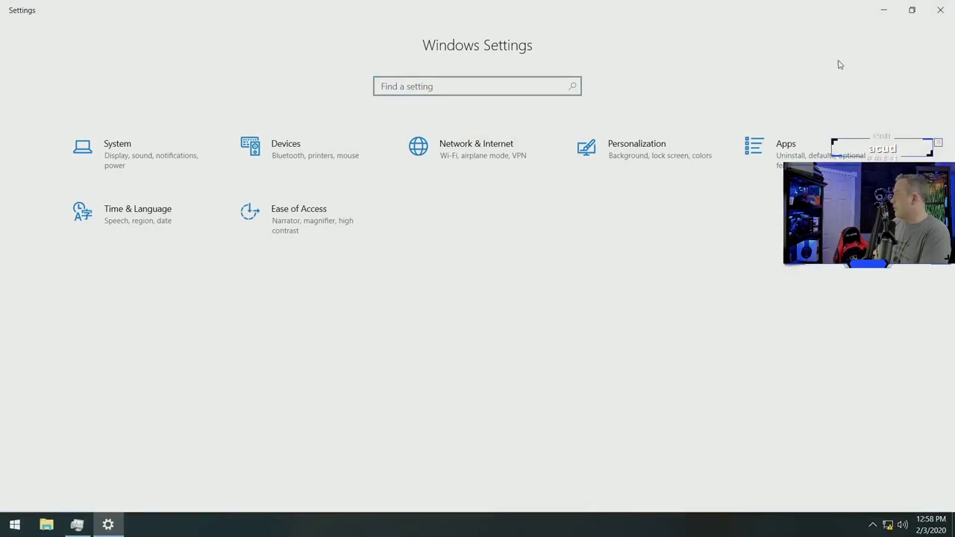
click(939, 9)
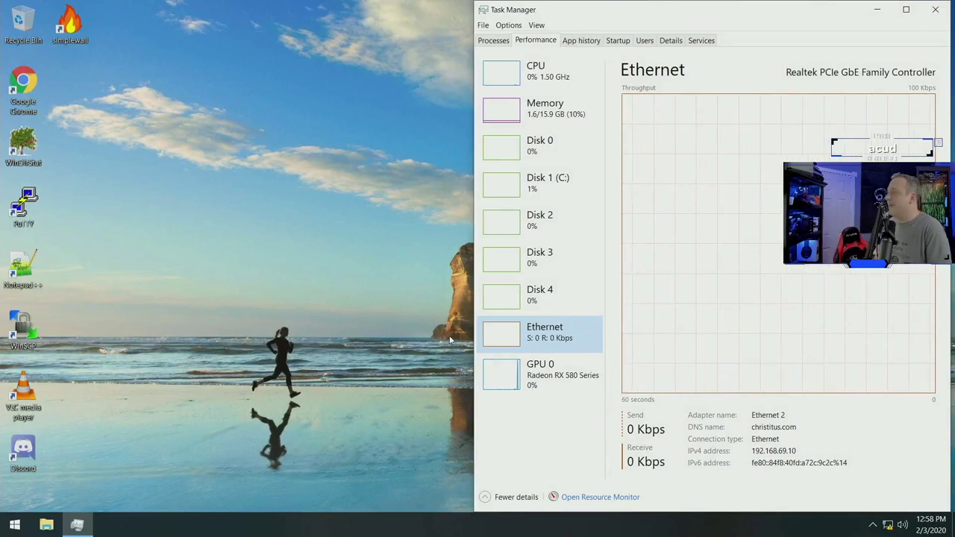
Reopen simplewall snapped left beside Task Manager and show the spy-rule Blocklist.
double_click(70, 22)
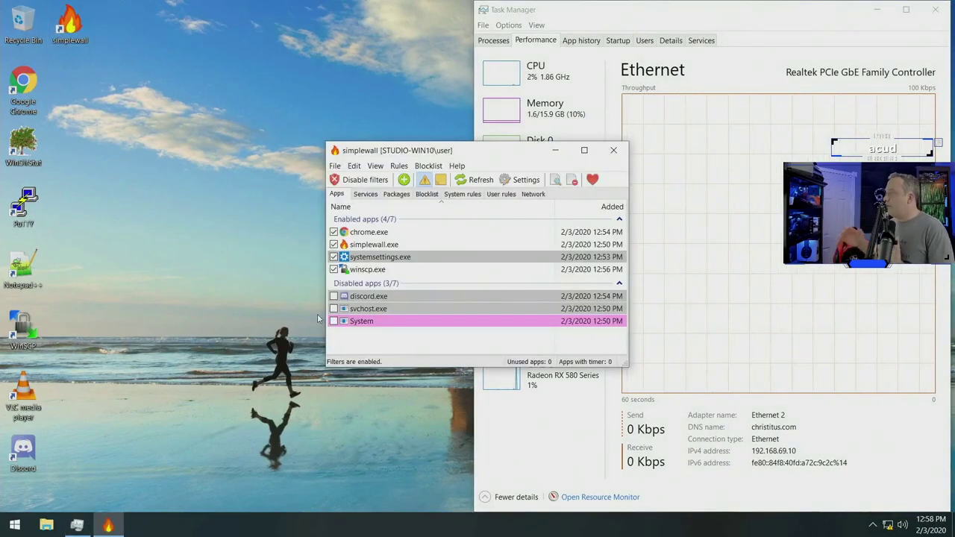
key(super+Left)
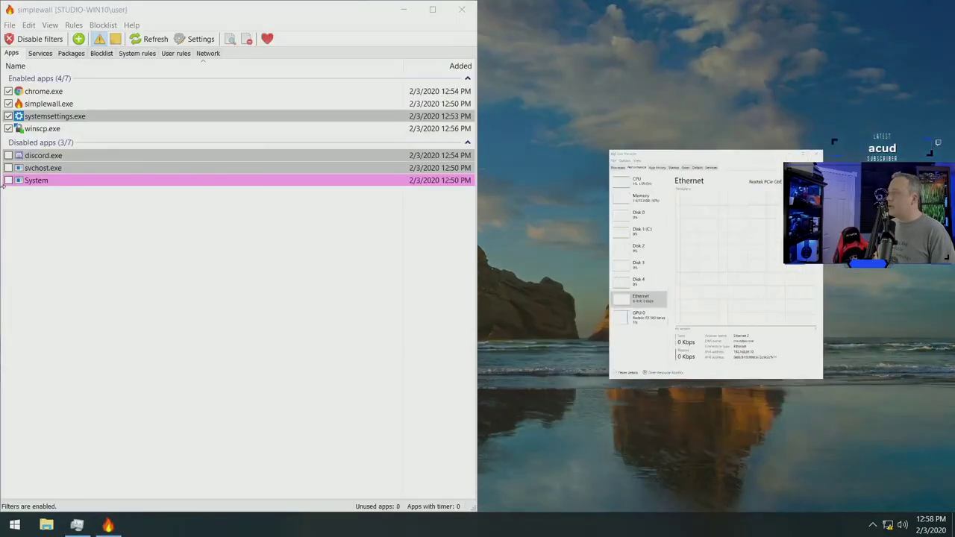
click(777, 293)
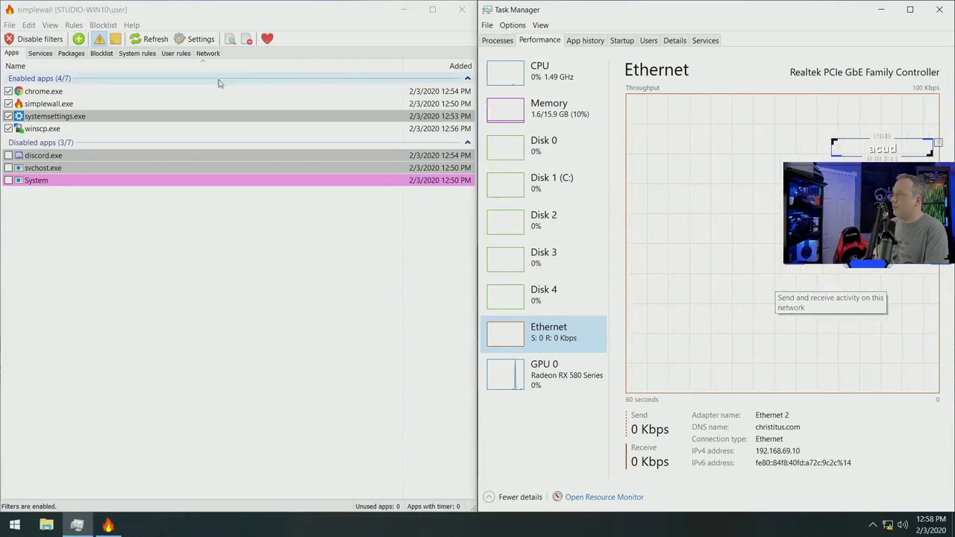
click(101, 53)
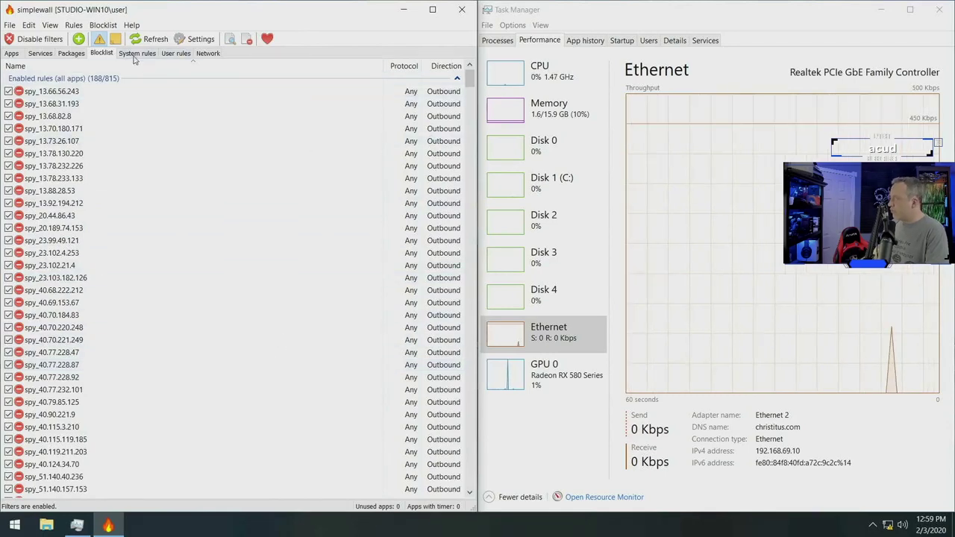
Show the System rules tab and read the port details of rules like RDP and UPnP.
click(137, 54)
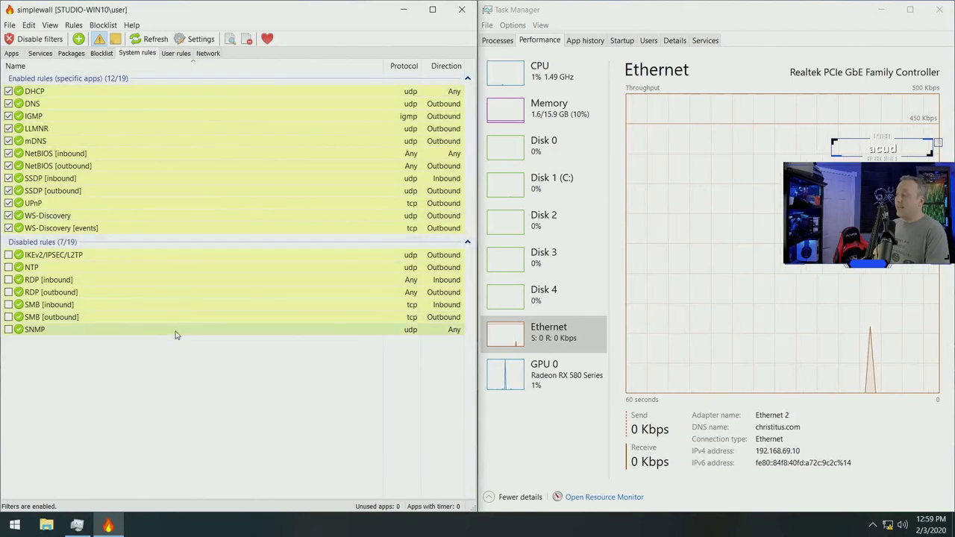
mouse_move(35, 281)
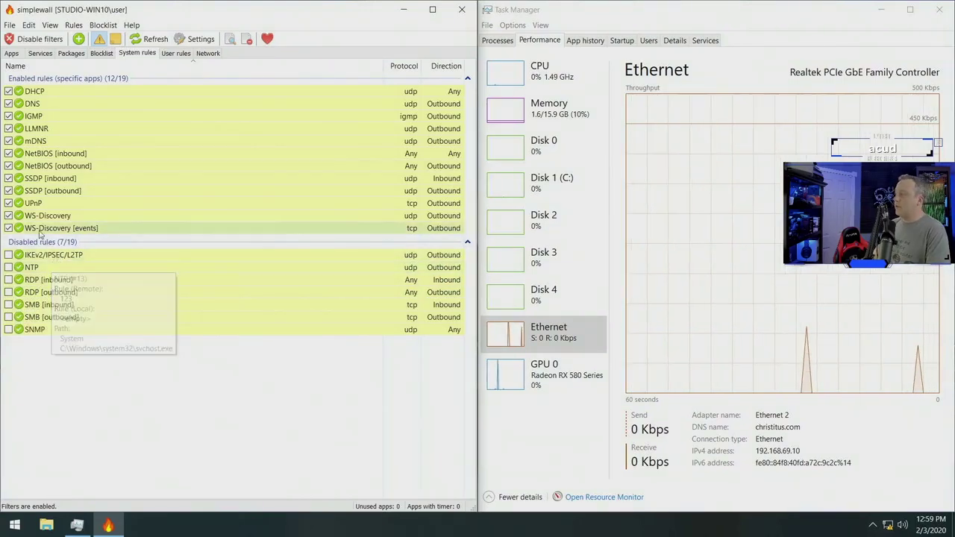
mouse_move(47, 204)
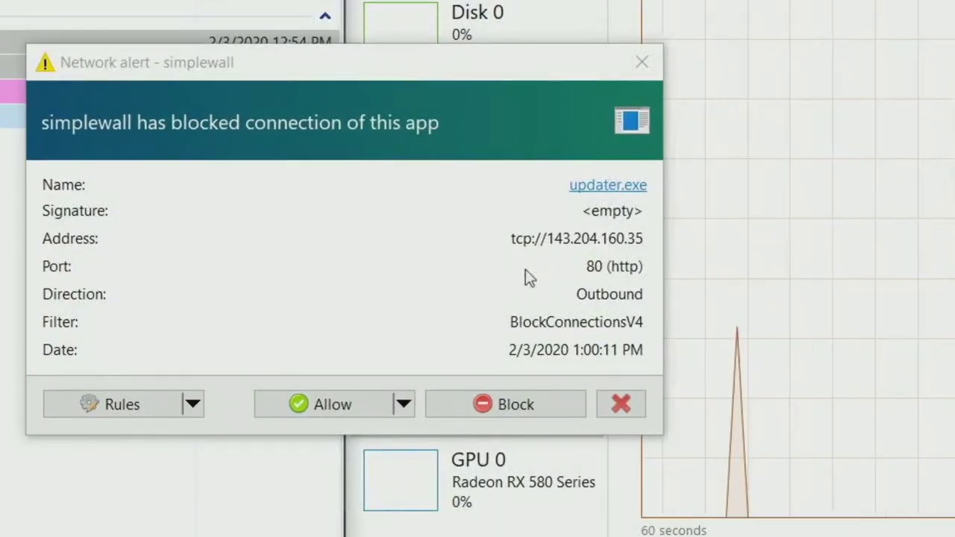
Block updater.exe's outbound connection to 143.204.160.35 on port 80.
mouse_move(607, 188)
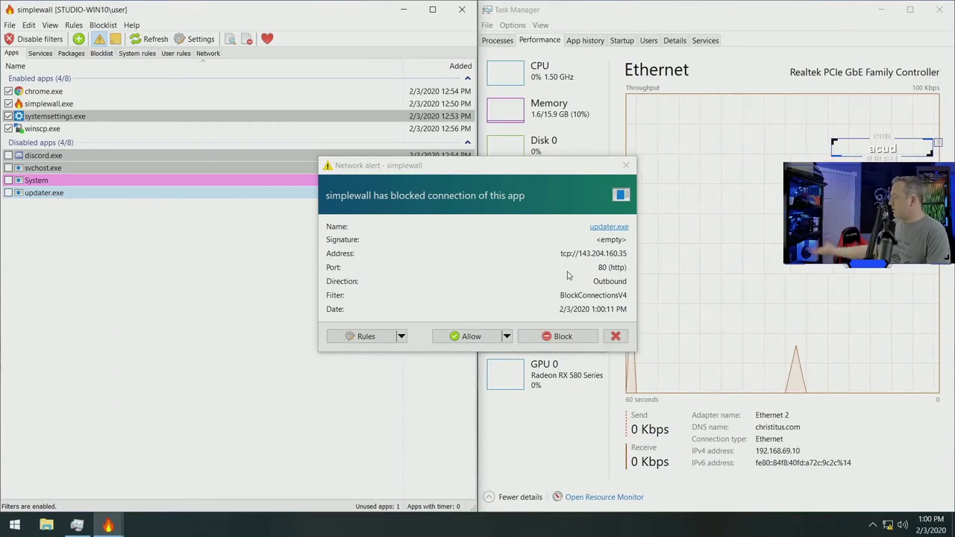
click(577, 338)
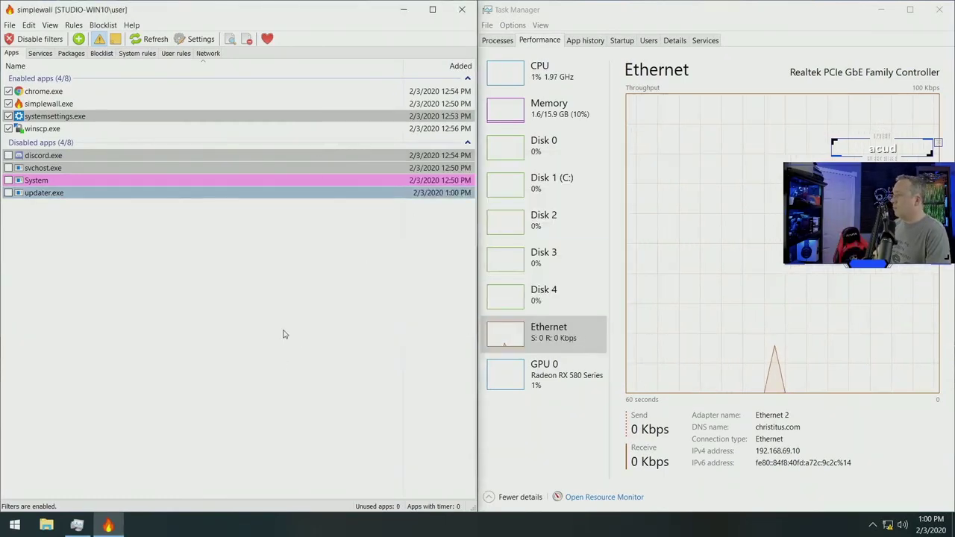